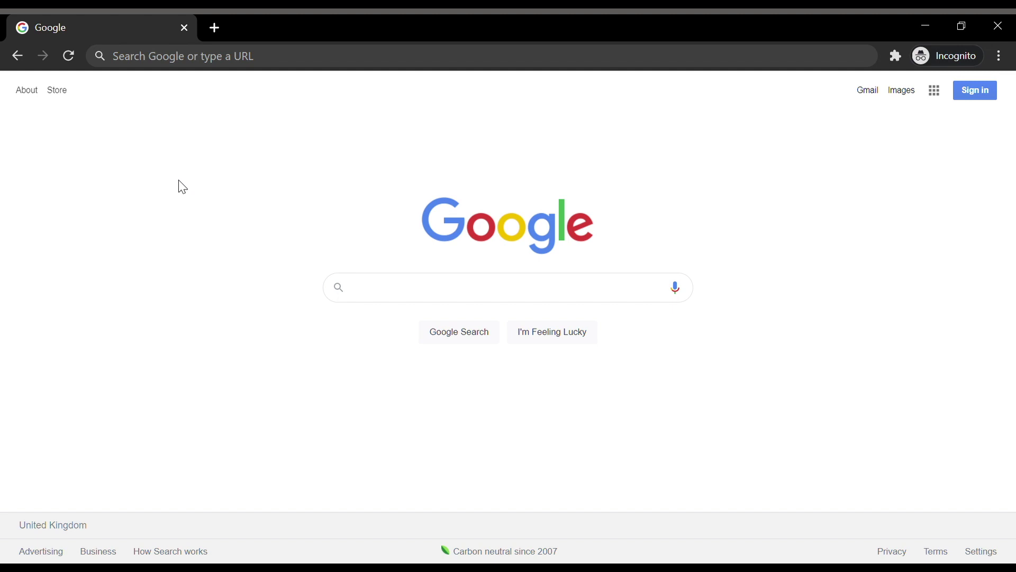
Load classroom.google.com and continue through Go to Classroom to the Google sign-in page
{"action": "left_click", "coordinate": [286, 60]}
{"action": "type", "text": "classroom/"}
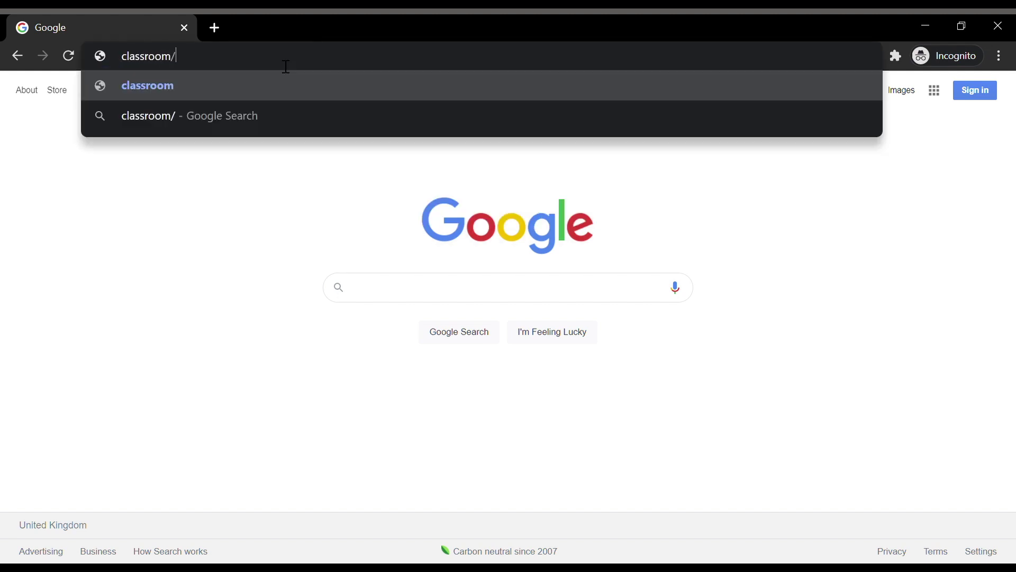
{"action": "key", "text": "BackSpace"}
{"action": "type", "text": ".g"}
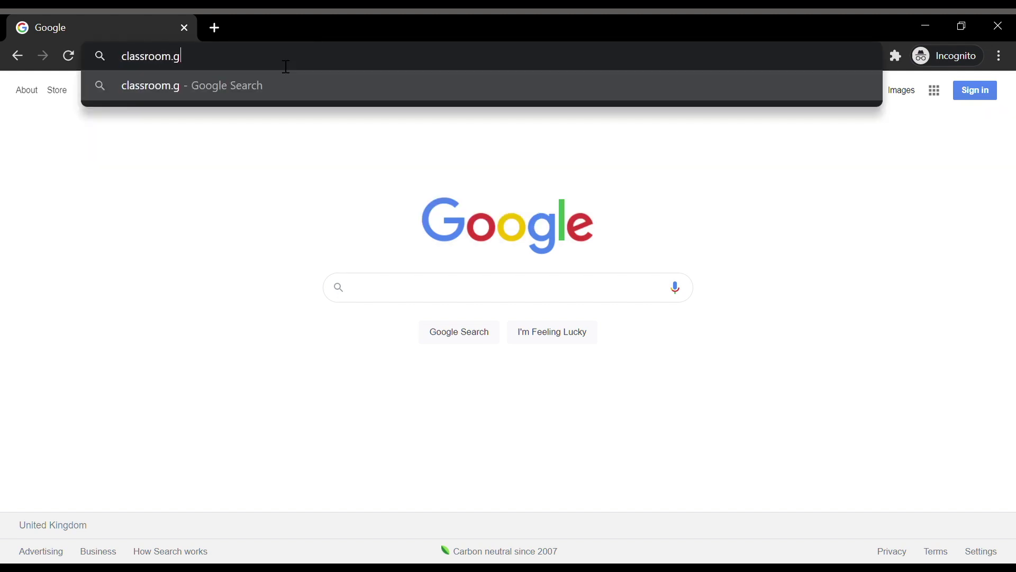
{"action": "type", "text": "oogle.com"}
{"action": "key", "text": "Return"}
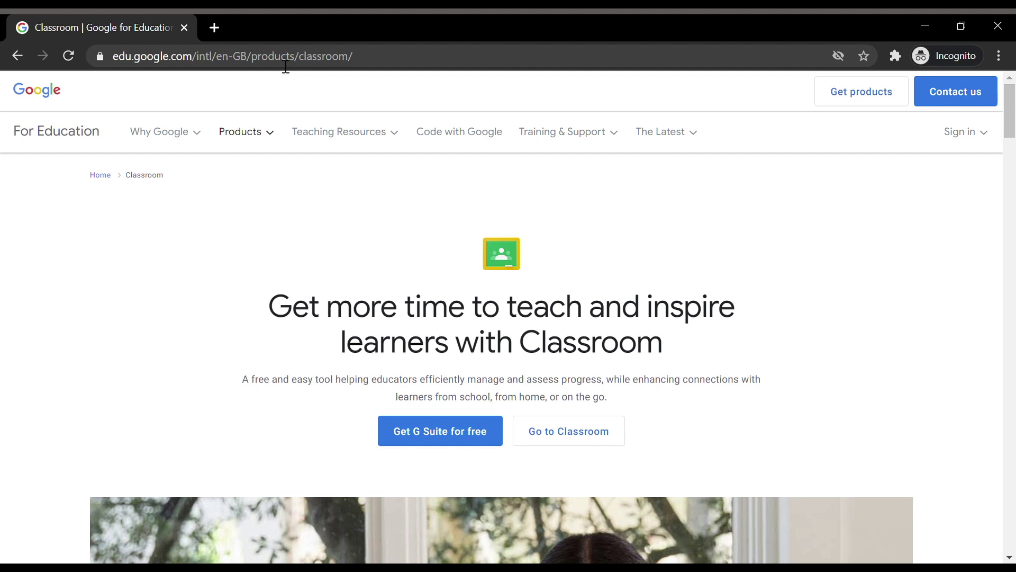
{"action": "left_click", "coordinate": [554, 431]}
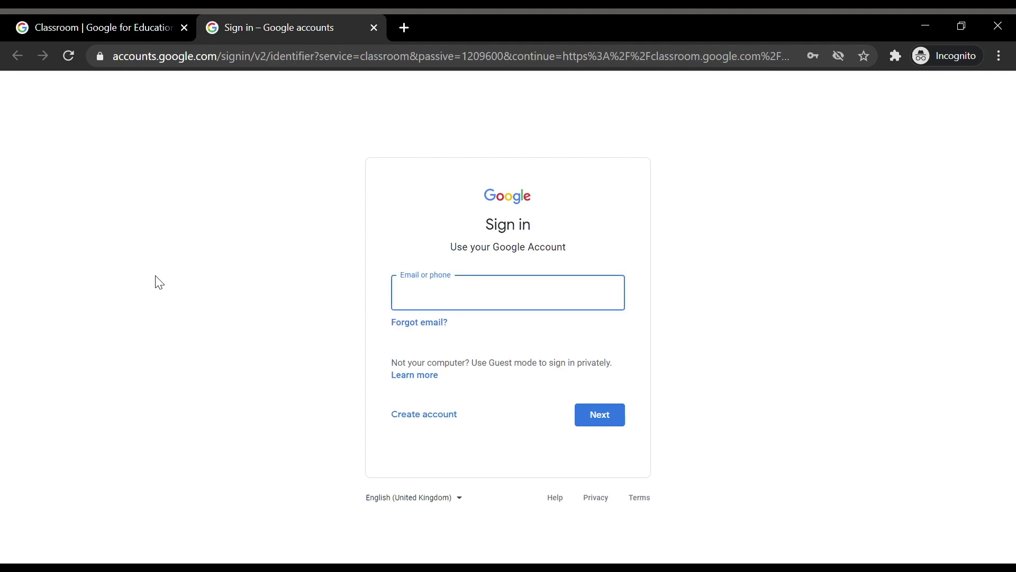
Sign in with the pupil's school e-mail address and account password
{"action": "key", "text": "ctrl+v"}
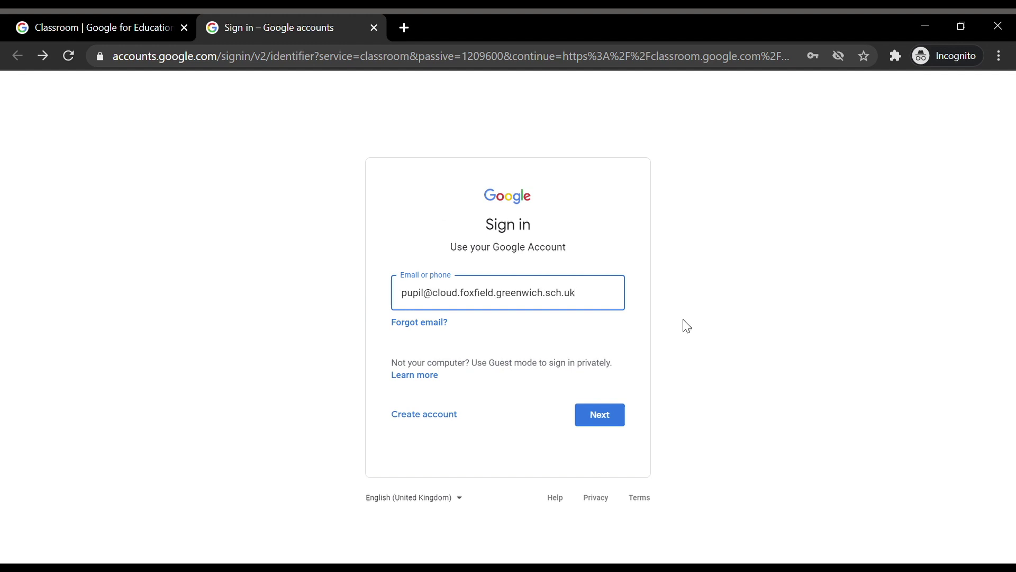
{"action": "left_click", "coordinate": [603, 418]}
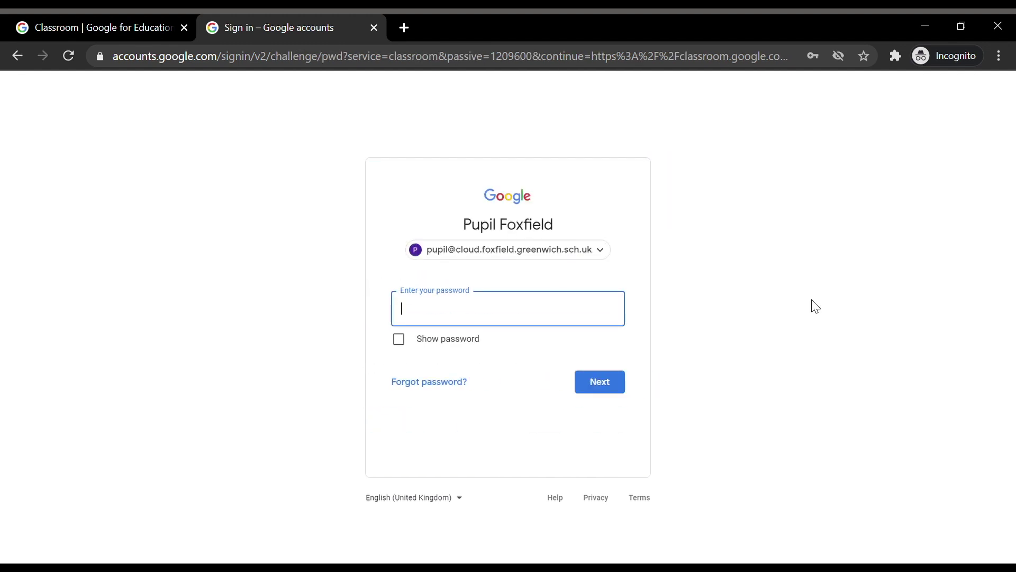
{"action": "type", "text": "••••••••"}
{"action": "left_click", "coordinate": [621, 391]}
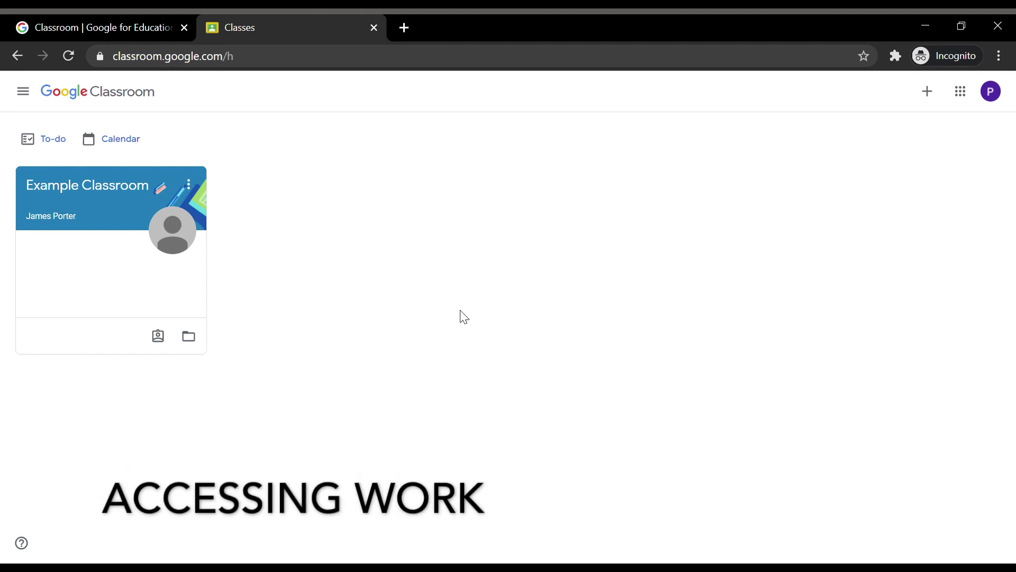
Open the Example Classroom class and switch to its Classwork list
{"action": "left_click", "coordinate": [83, 196]}
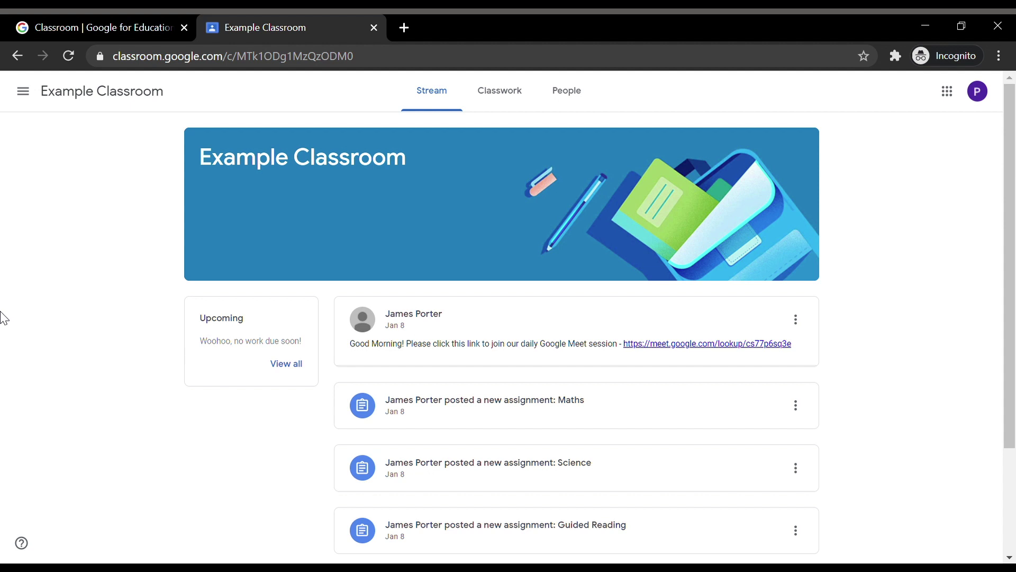
{"action": "left_click", "coordinate": [526, 118]}
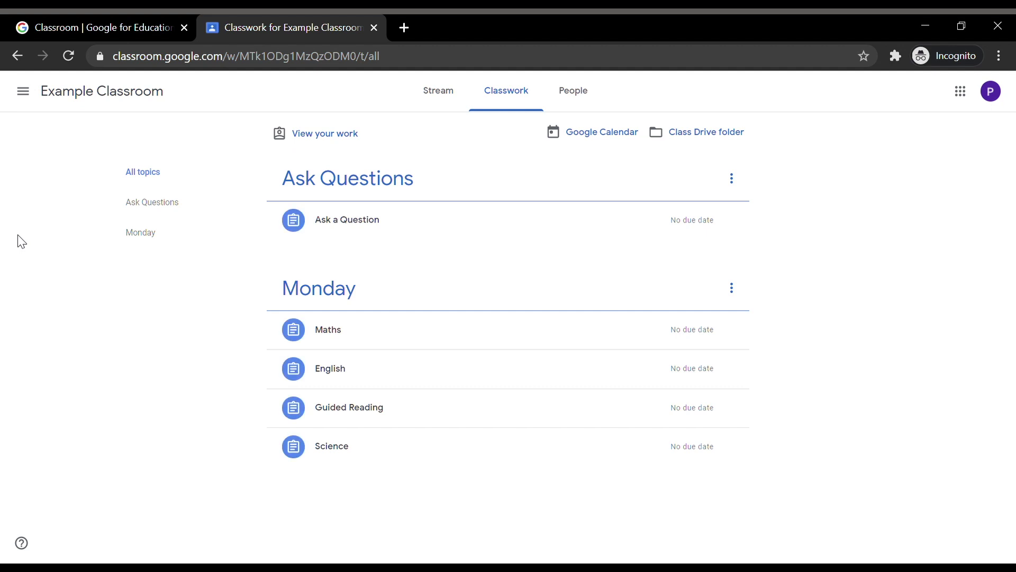
Expand the Maths assignment and open the Maths – Learning Intention worksheet in Google Docs
{"action": "left_click", "coordinate": [354, 331]}
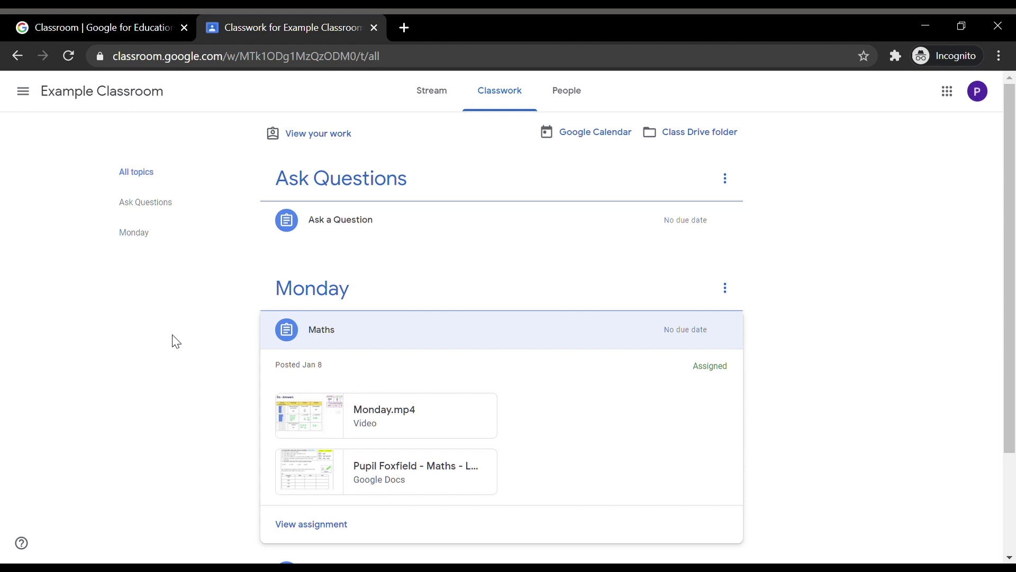
{"action": "left_click", "coordinate": [363, 464]}
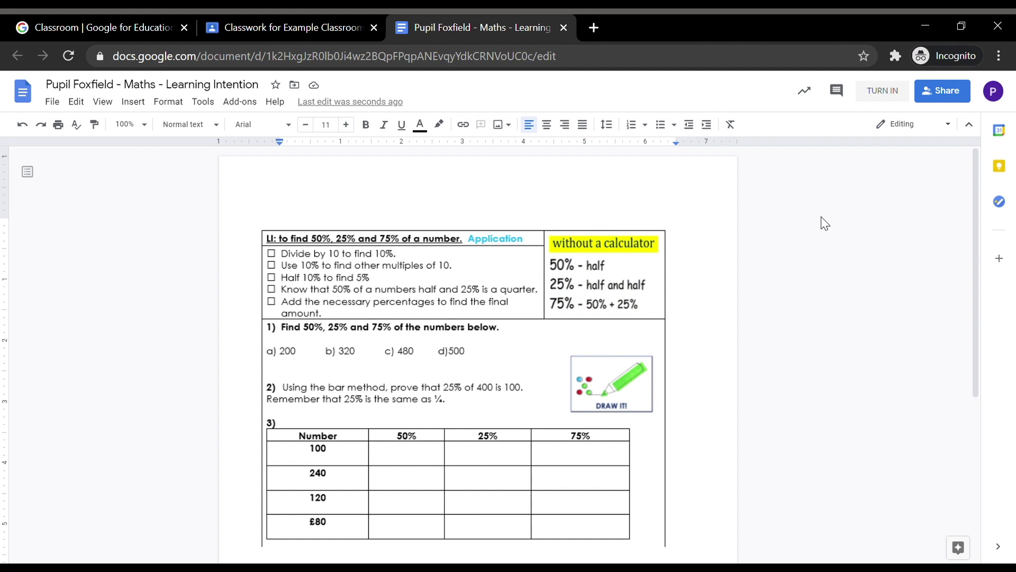
Turn in the Maths worksheet from the Google Docs header and confirm
{"action": "left_click", "coordinate": [892, 96]}
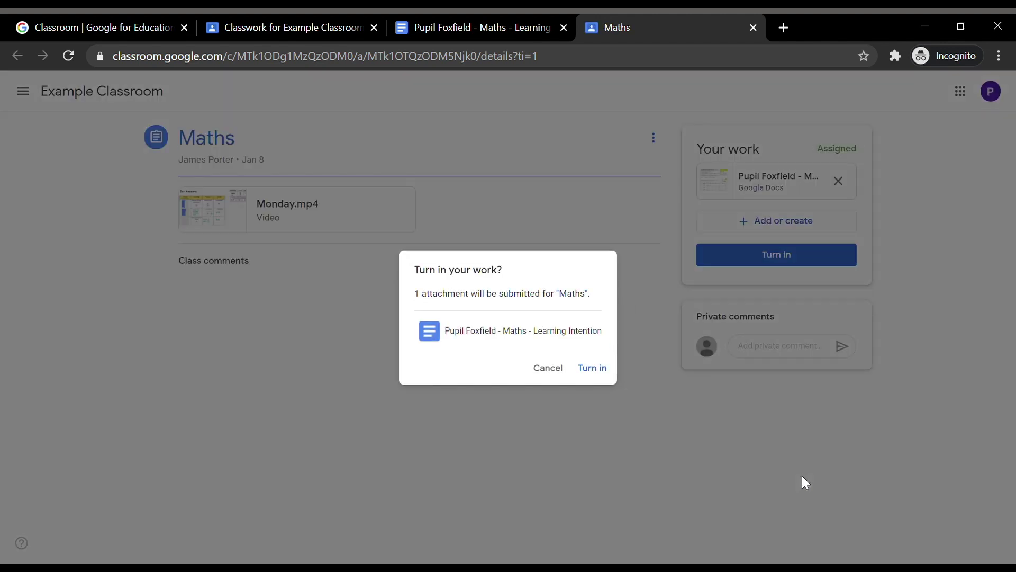
{"action": "left_click", "coordinate": [594, 370]}
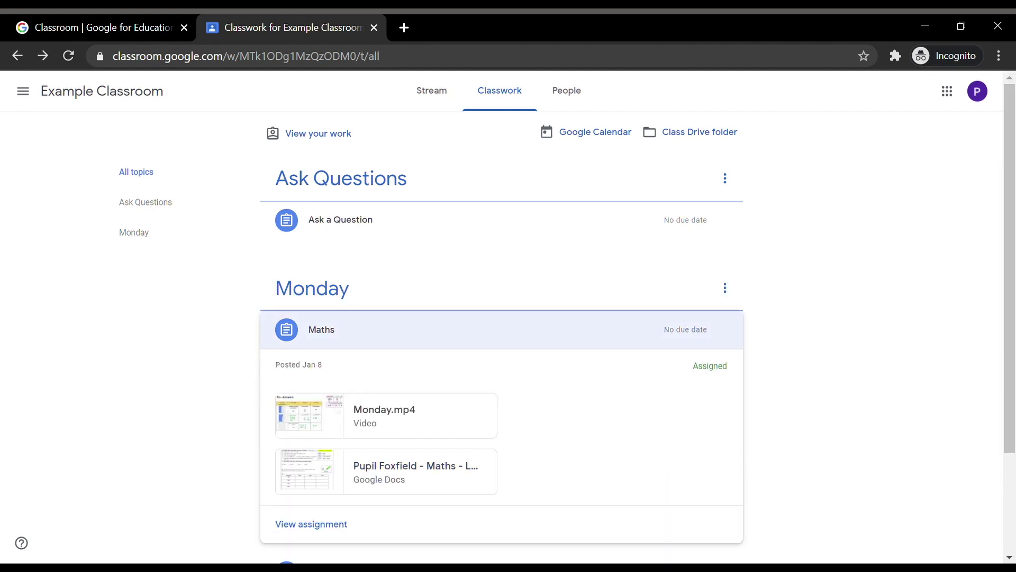
On the Maths assignment page, check the Add or create options, then turn in the work
{"action": "left_click", "coordinate": [320, 533]}
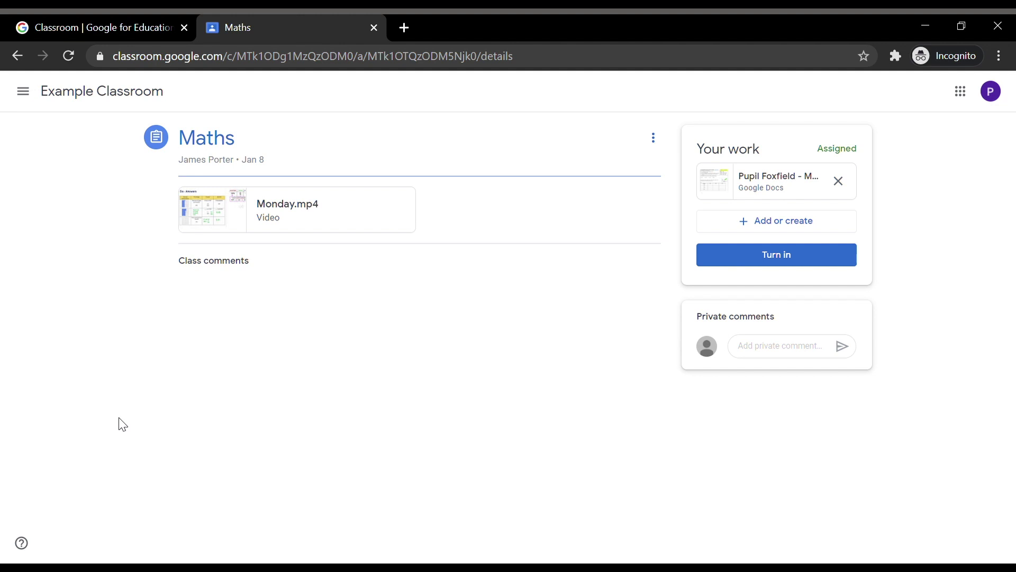
{"action": "left_click", "coordinate": [733, 231]}
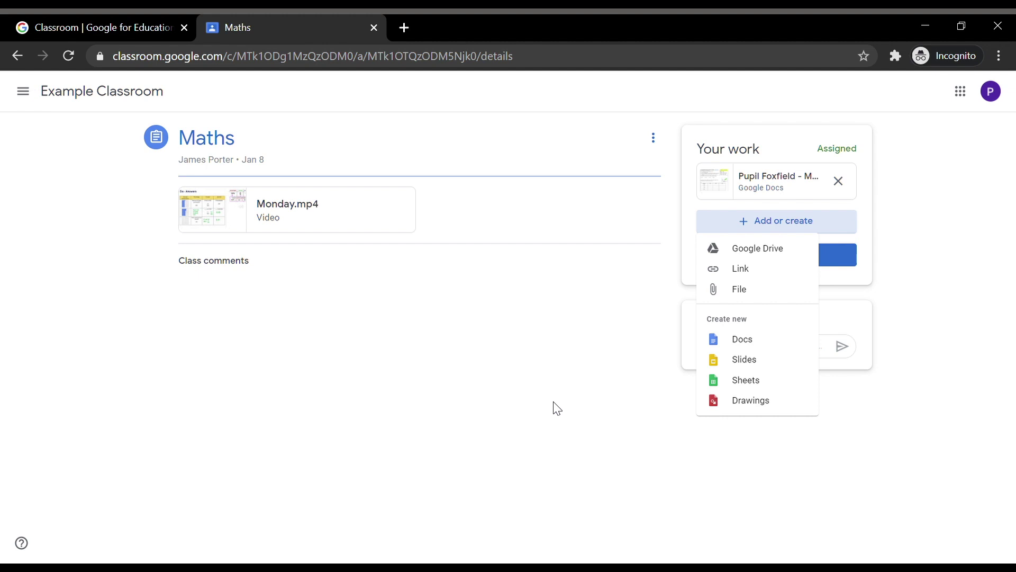
{"action": "left_click", "coordinate": [569, 363]}
{"action": "left_click", "coordinate": [772, 257]}
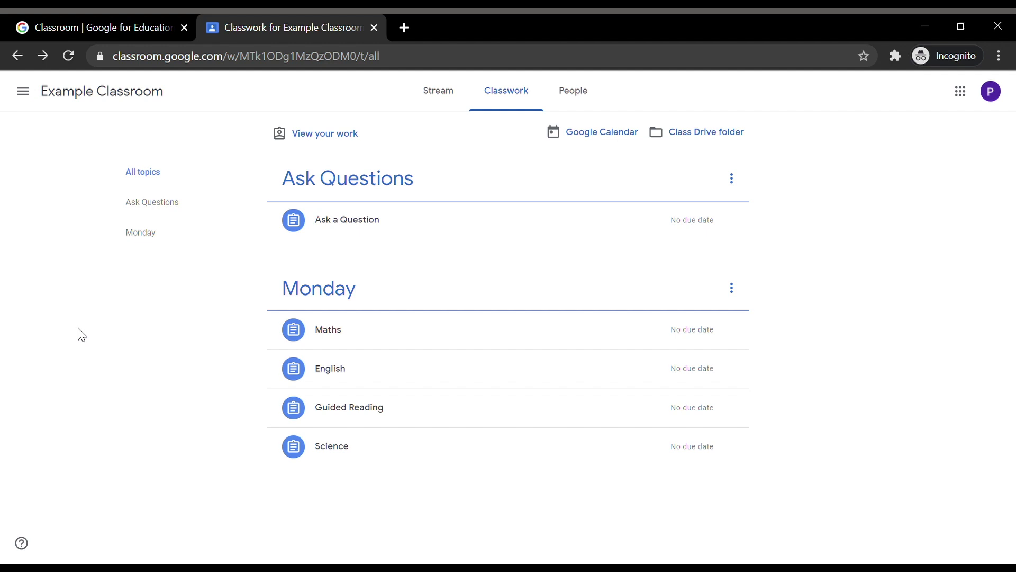
Expand Ask a Question and view its assignment details
{"action": "left_click", "coordinate": [338, 220]}
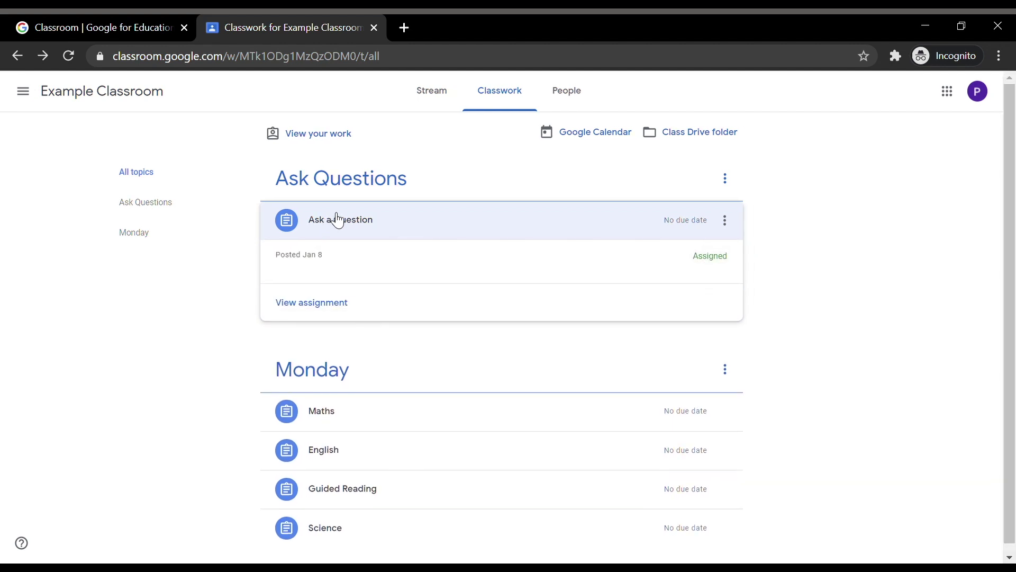
{"action": "left_click", "coordinate": [301, 310]}
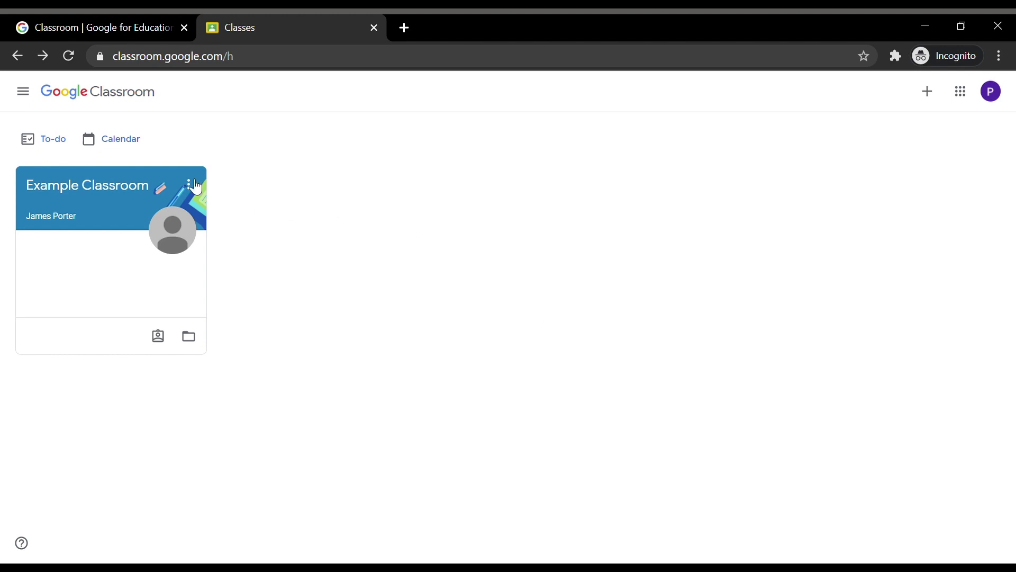
Open Example Classroom and follow the daily meet.google.com link in the stream post
{"action": "left_click", "coordinate": [98, 197]}
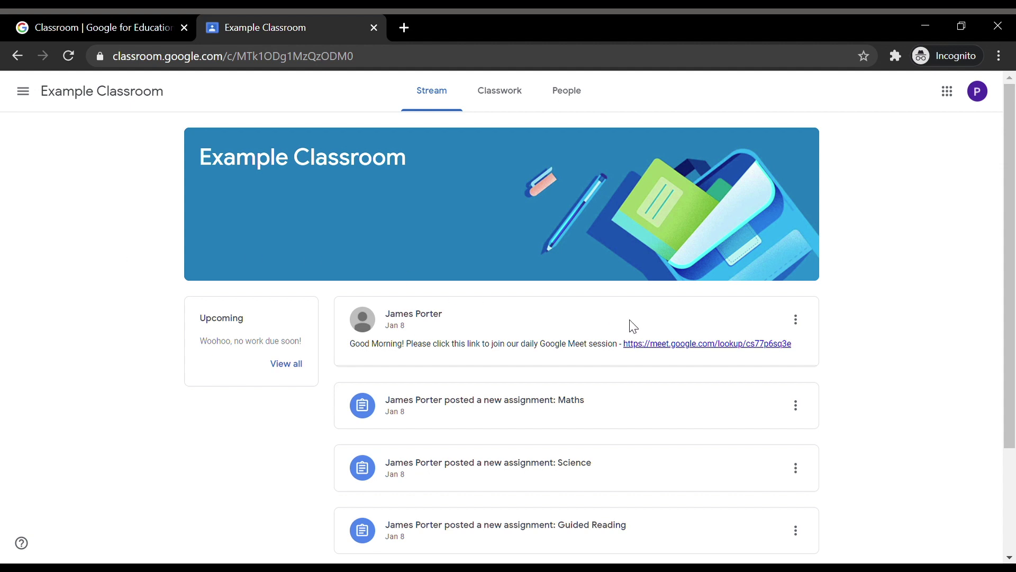
{"action": "left_click", "coordinate": [683, 349]}
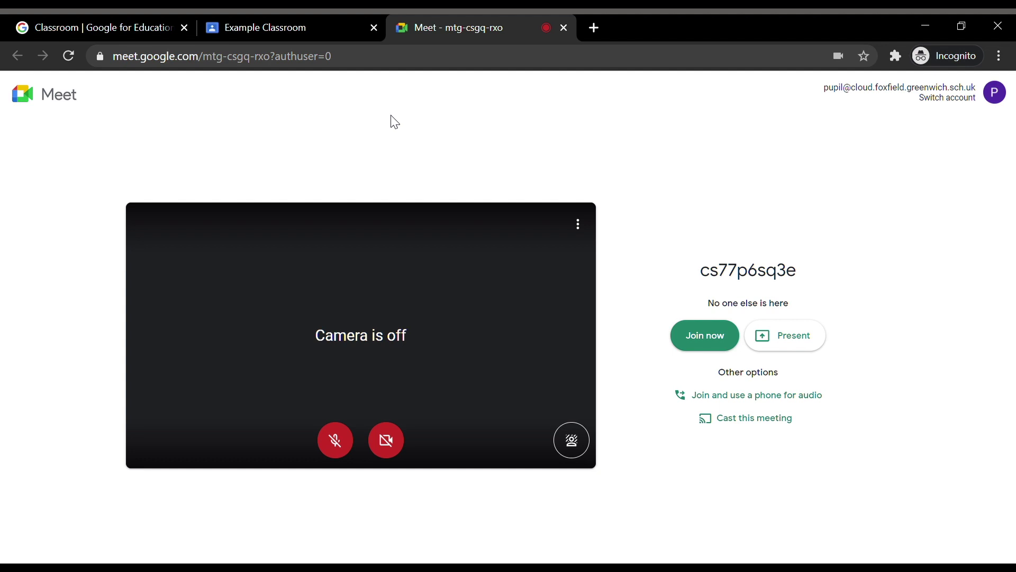
Join the call, raise then lower a hand, and unmute then re-mute the microphone
{"action": "left_click", "coordinate": [693, 335]}
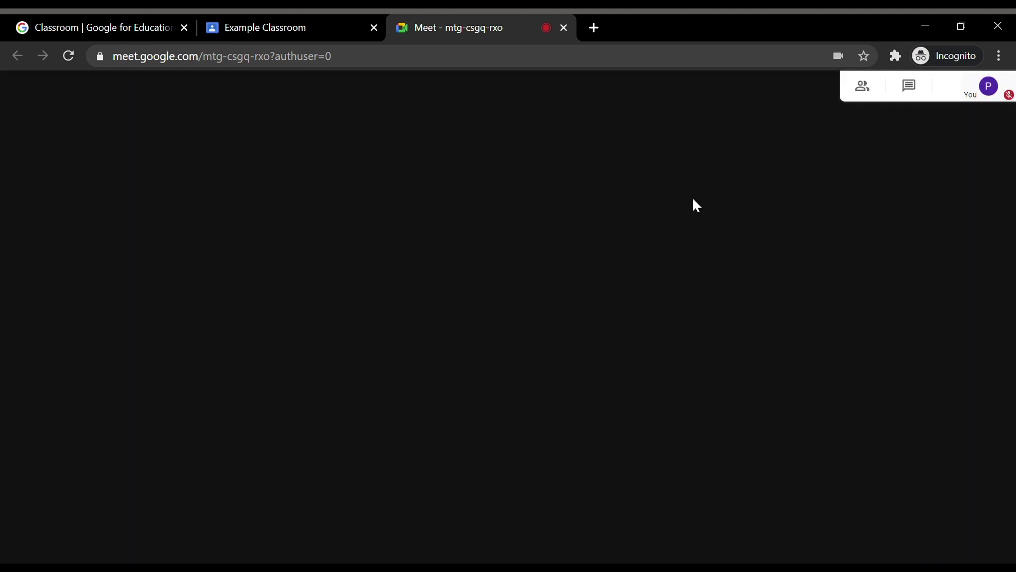
{"action": "key", "text": "Escape"}
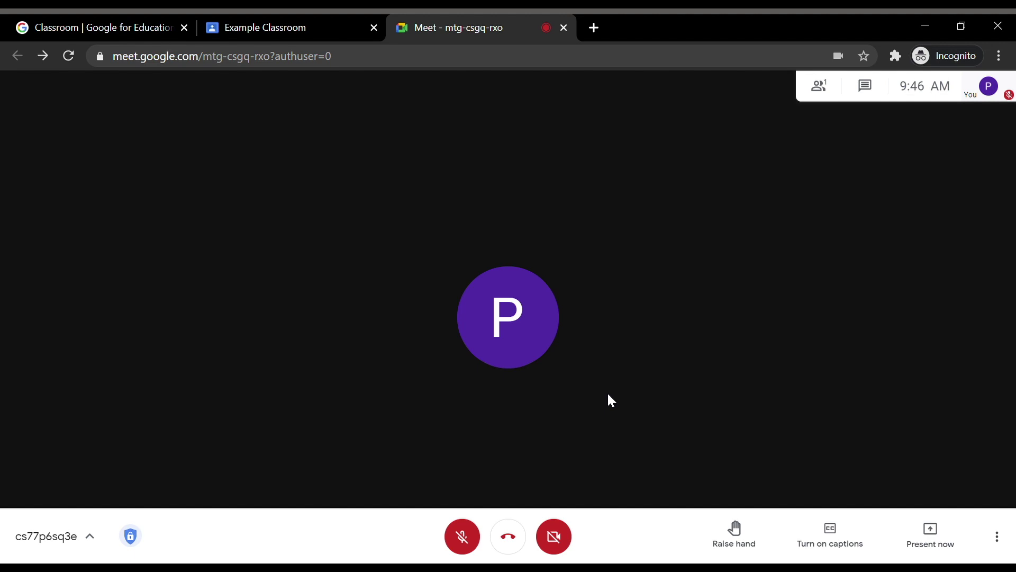
{"action": "left_click", "coordinate": [744, 549]}
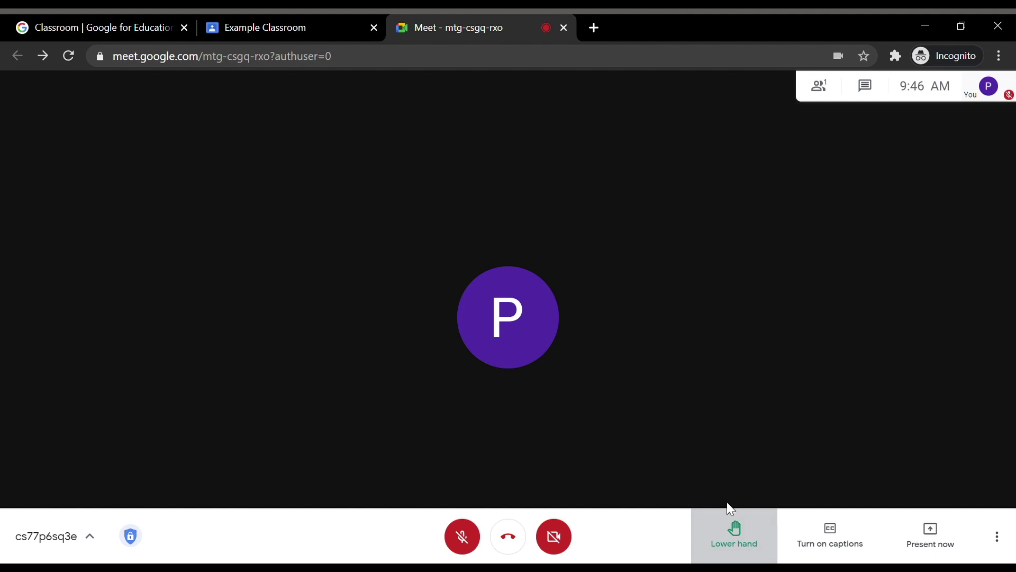
{"action": "left_click", "coordinate": [737, 539]}
{"action": "left_click", "coordinate": [471, 552]}
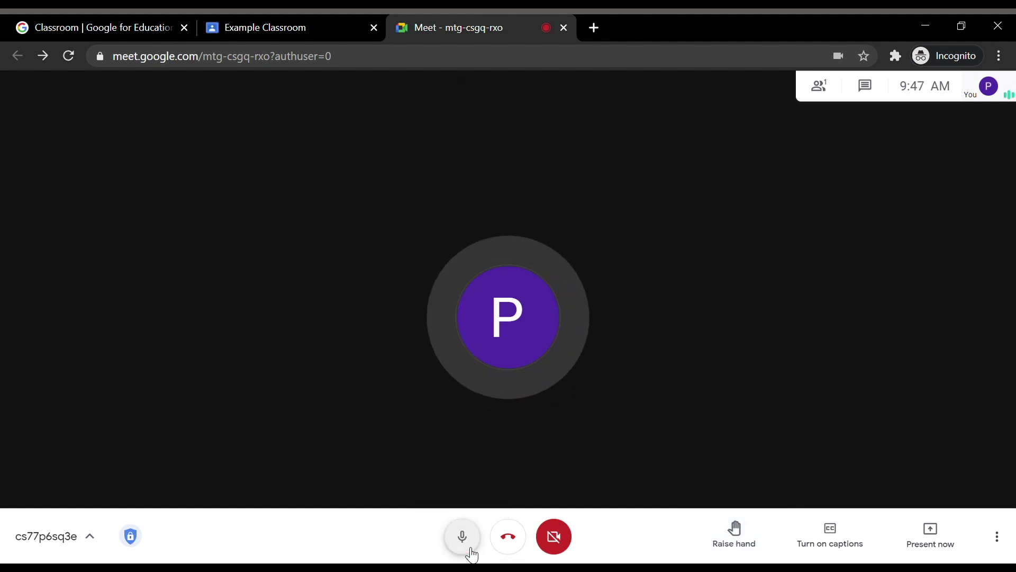
{"action": "left_click", "coordinate": [470, 550]}
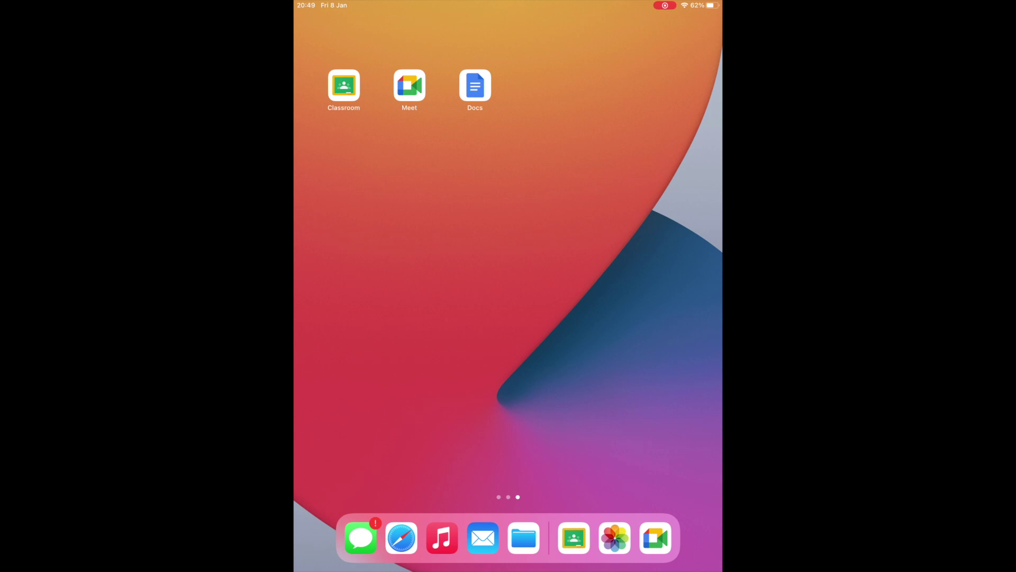
Launch the Classroom app from the iPad home screen
{"action": "left_click", "coordinate": [343, 85]}
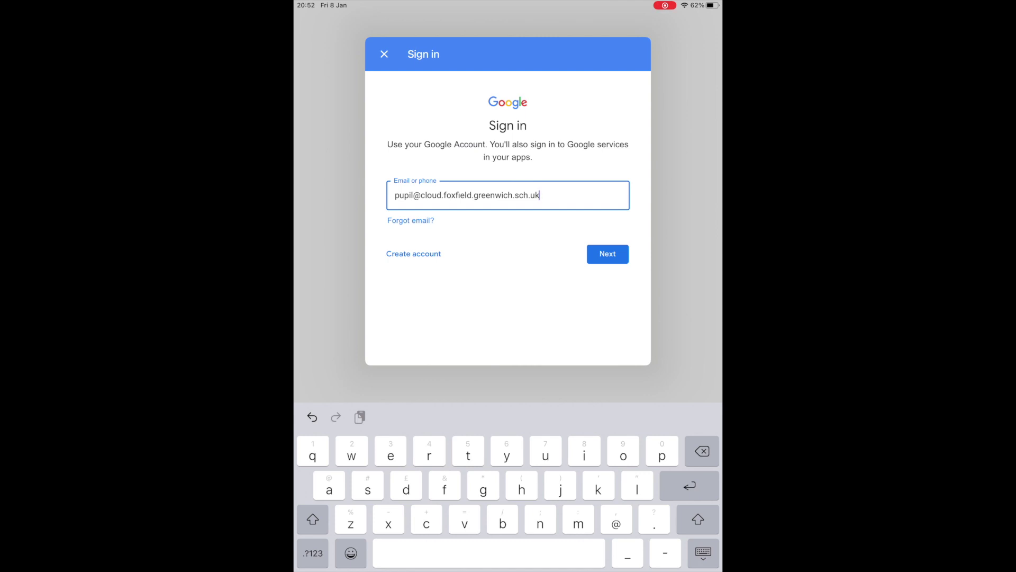
Submit the school email and the account password to sign in to Example Classroom
{"action": "key", "text": "Return"}
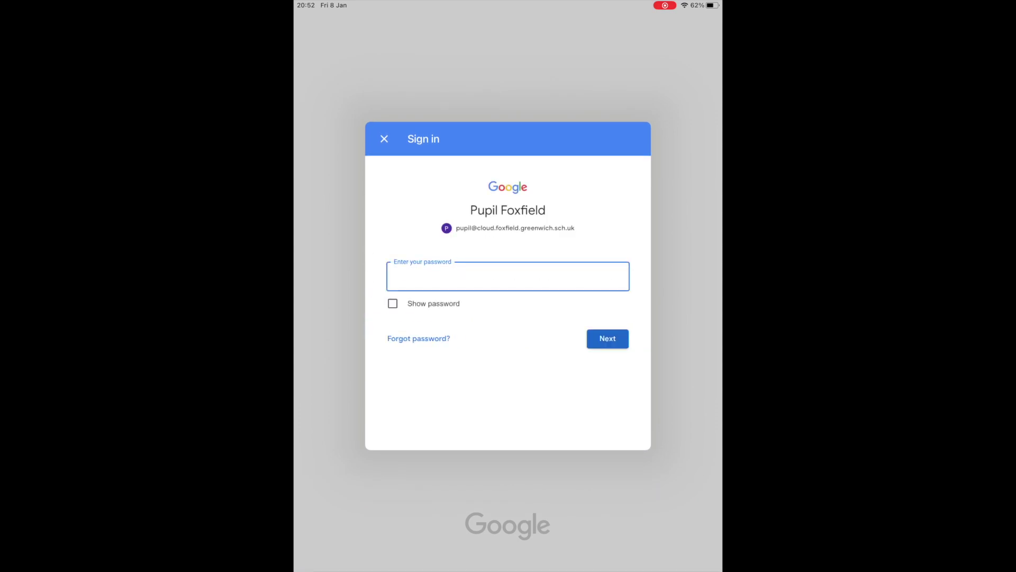
{"action": "key", "text": "ctrl+v"}
{"action": "key", "text": "Return"}
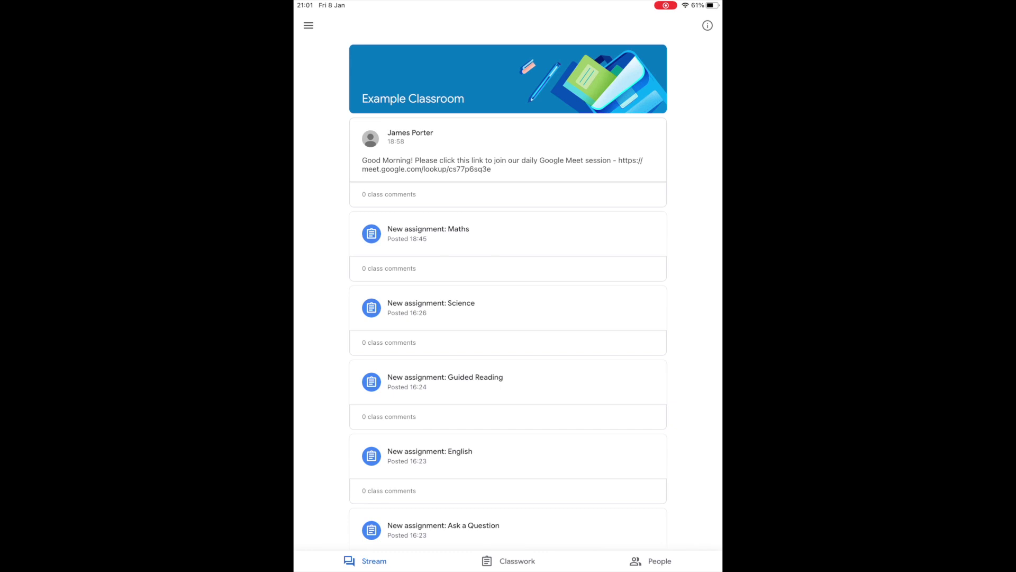
Check the Classwork and People lists, then open Monday's Maths assignment
{"action": "left_click", "coordinate": [508, 560]}
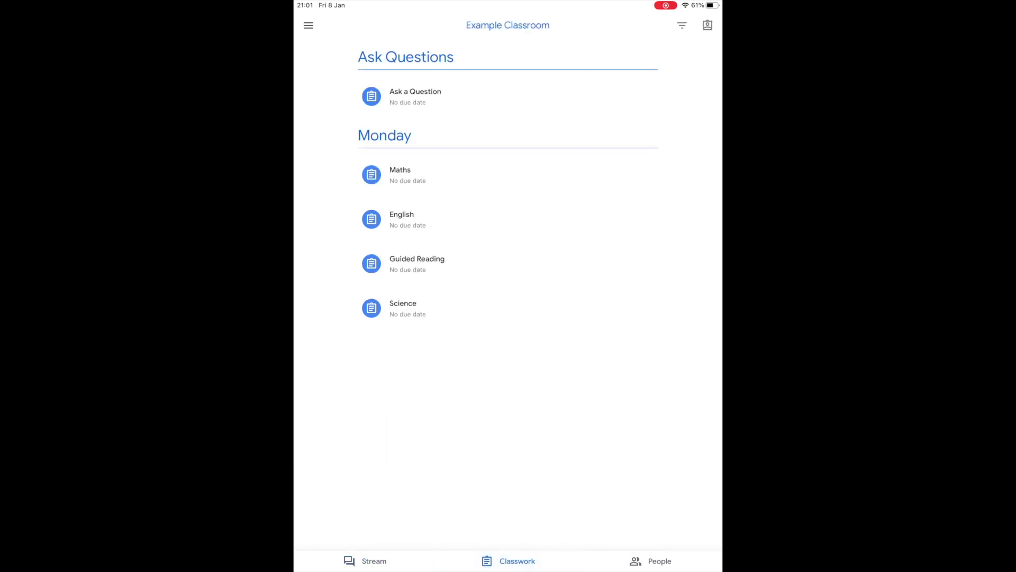
{"action": "left_click", "coordinate": [650, 560]}
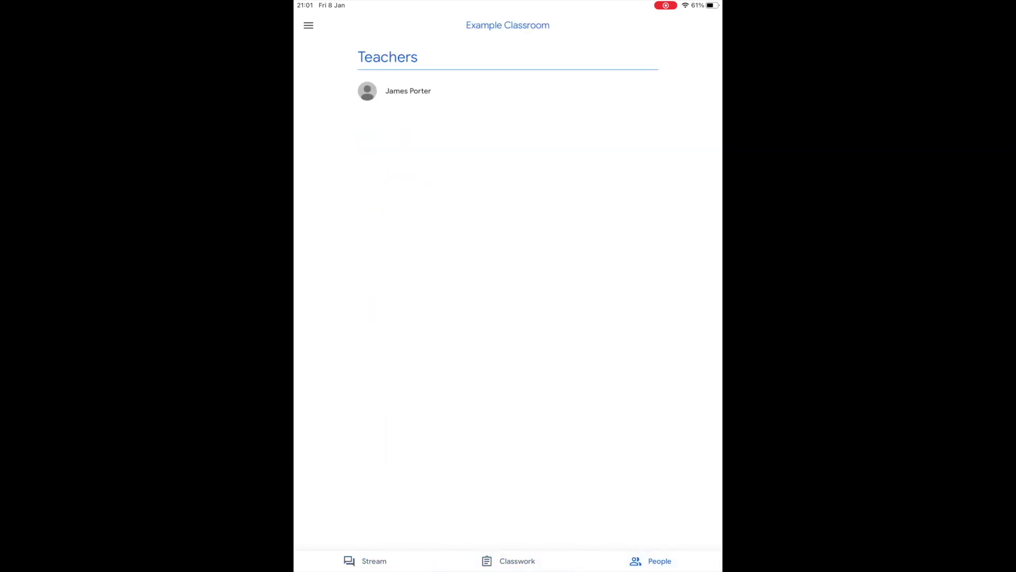
{"action": "left_click", "coordinate": [508, 561]}
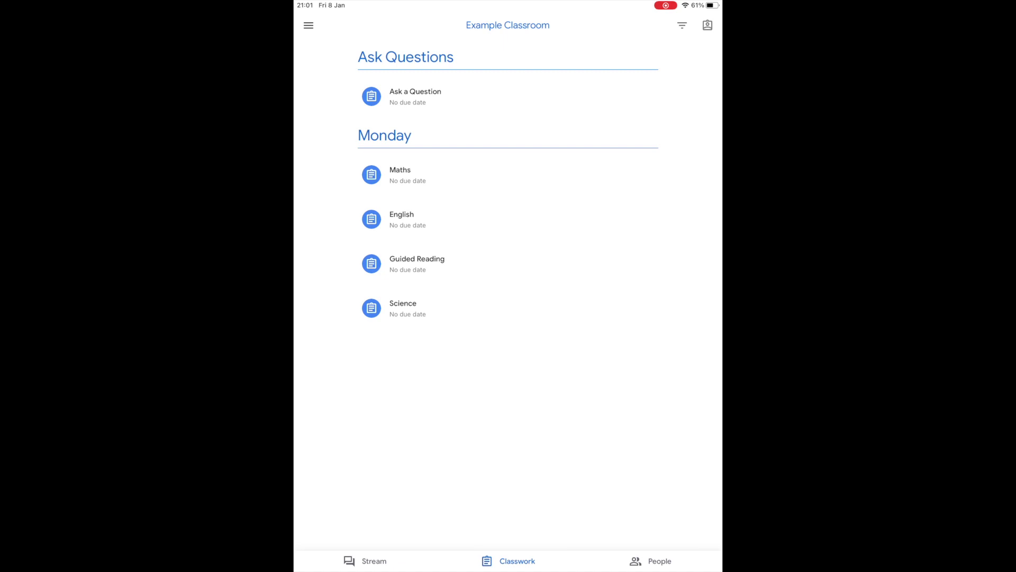
{"action": "left_click", "coordinate": [400, 170]}
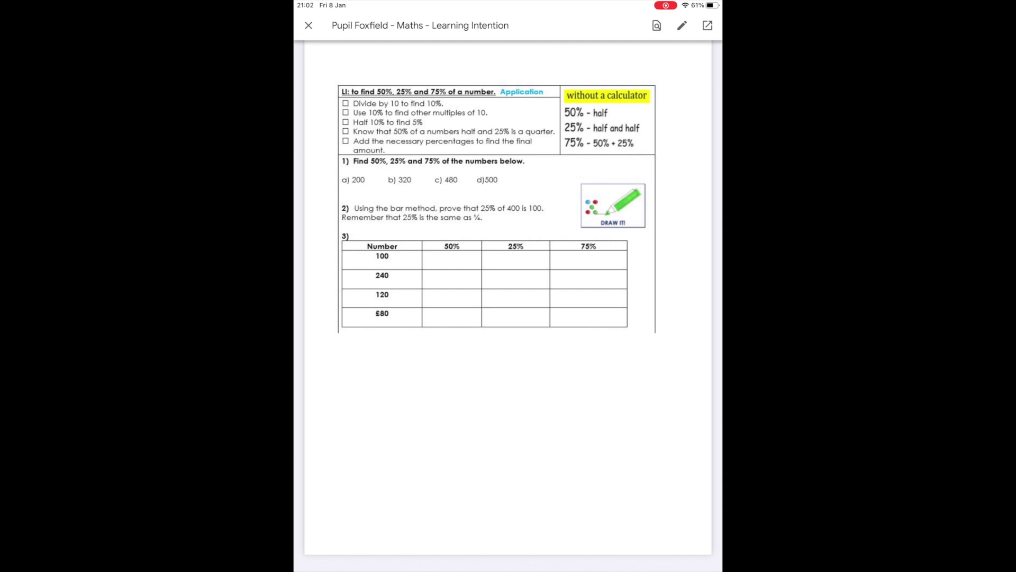
Edit the Maths – Learning Intention worksheet in Google Docs, then return to Classroom's preview
{"action": "left_click", "coordinate": [707, 25]}
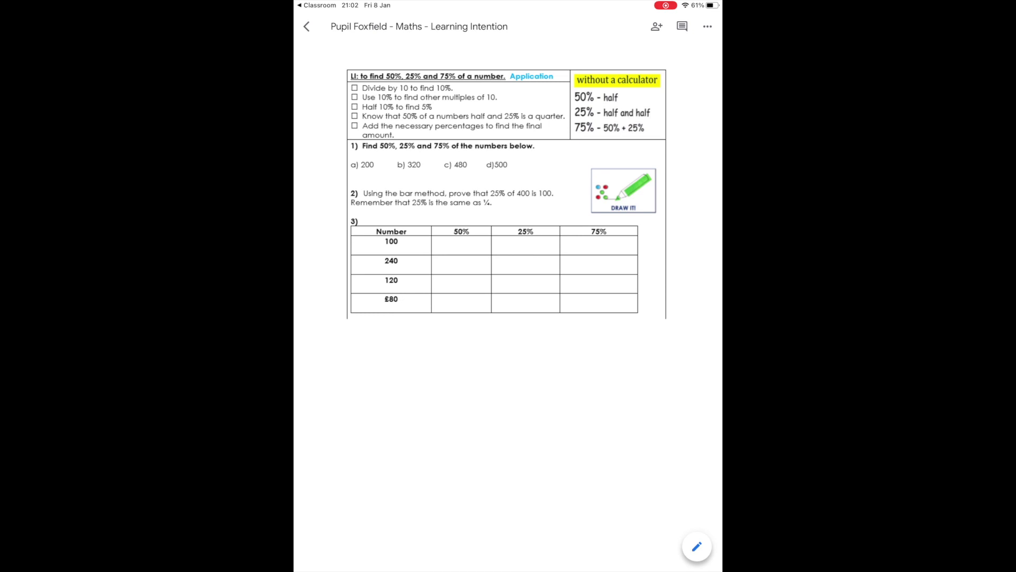
{"action": "left_click", "coordinate": [696, 546]}
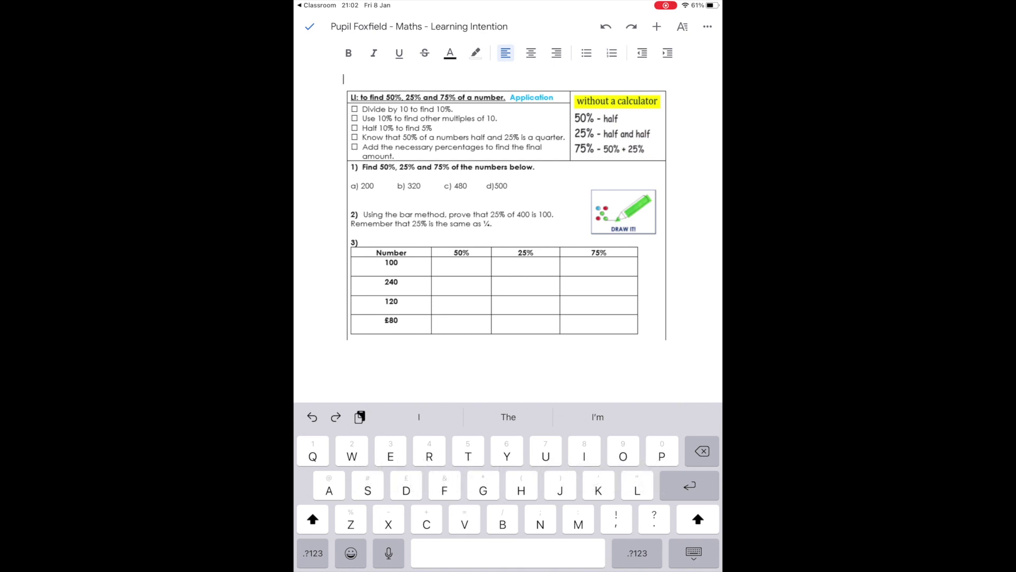
{"action": "left_click", "coordinate": [310, 26]}
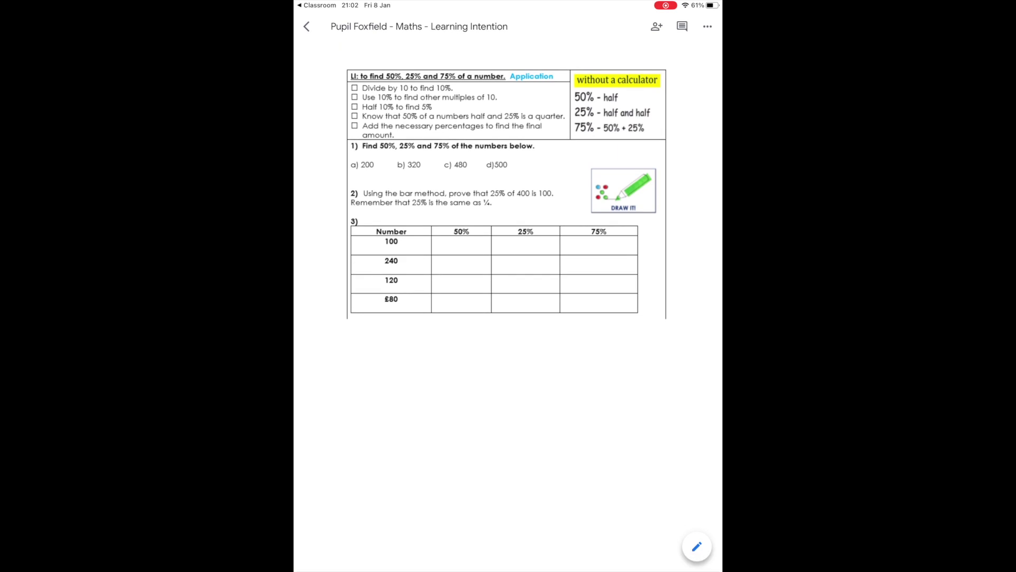
{"action": "left_click_drag", "start_coordinate": [508, 569], "coordinate": [508, 370]}
{"action": "left_click", "coordinate": [635, 338]}
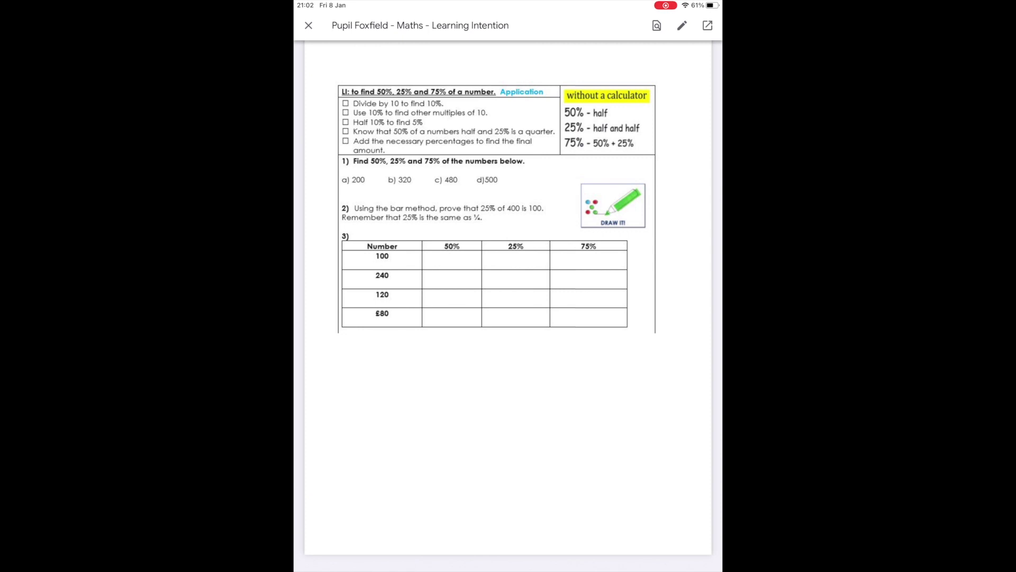
Hand in the Maths work with its 1 attachment, ending on the Classwork list
{"action": "left_click", "coordinate": [308, 26]}
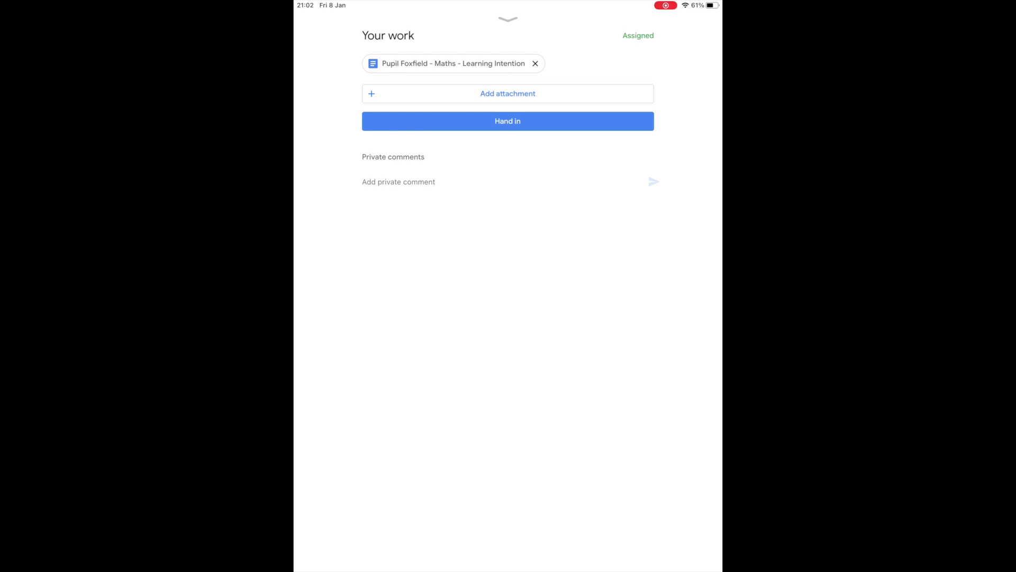
{"action": "left_click", "coordinate": [508, 120]}
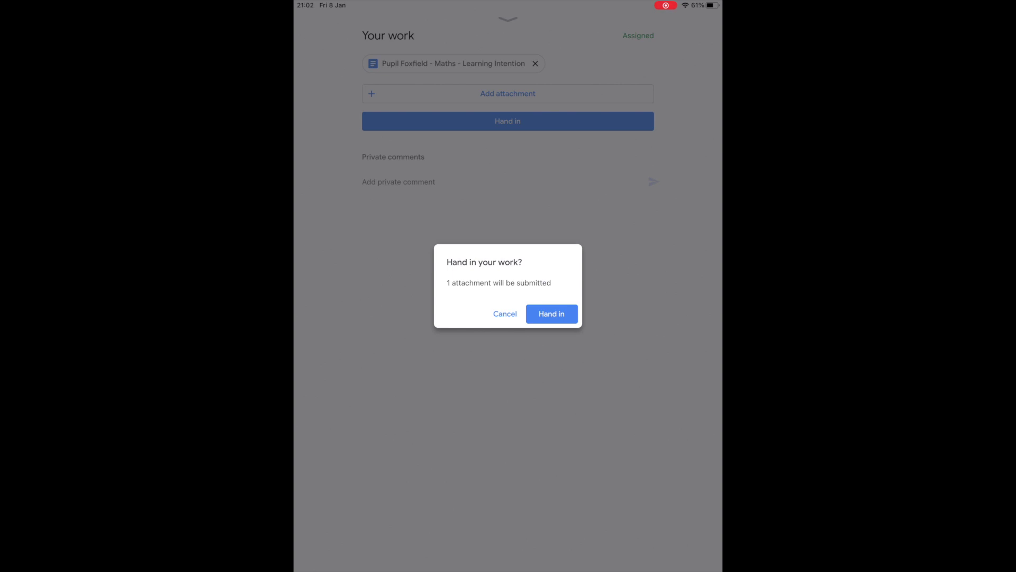
{"action": "left_click", "coordinate": [552, 313]}
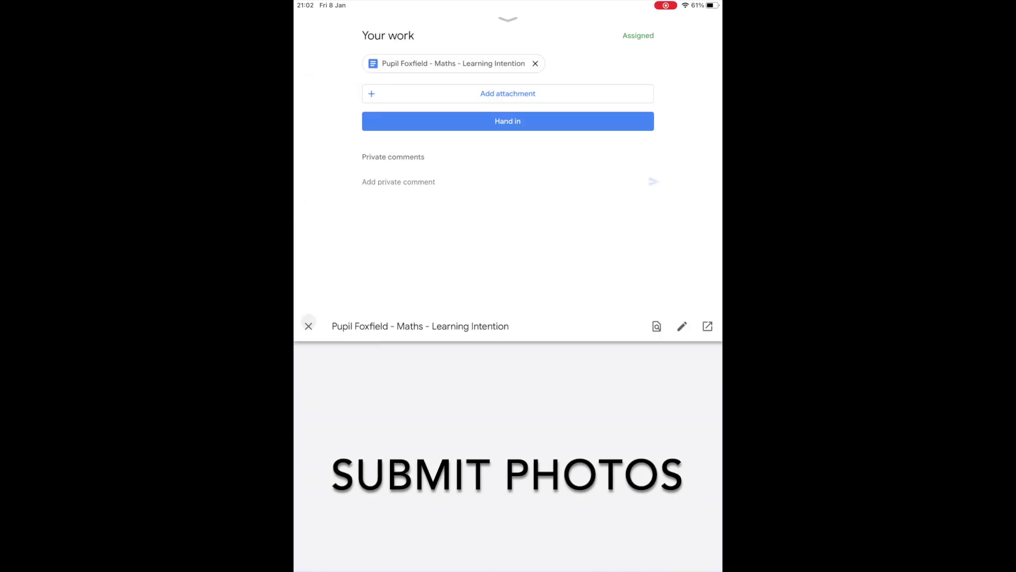
{"action": "left_click", "coordinate": [308, 326]}
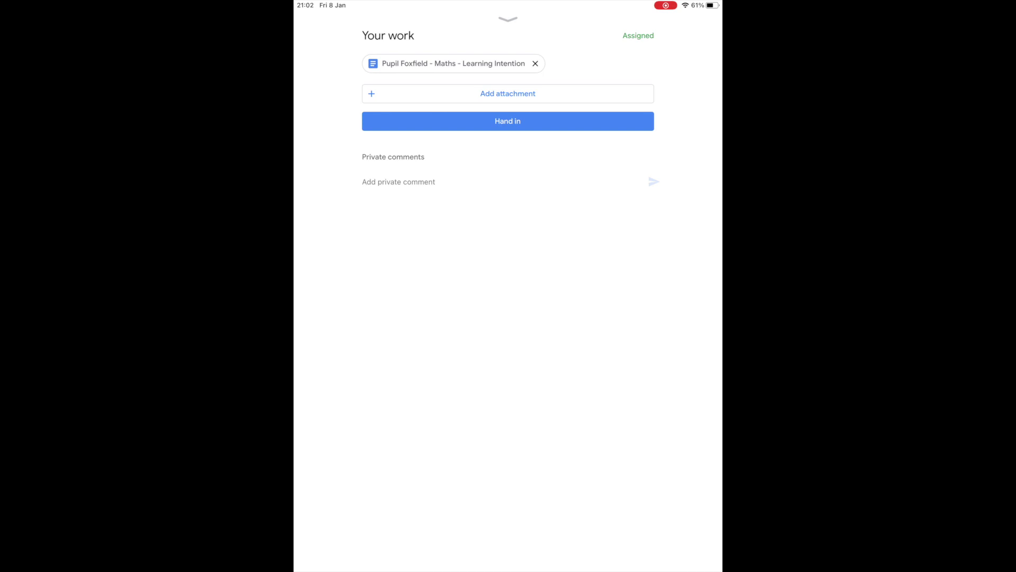
{"action": "left_click", "coordinate": [507, 121]}
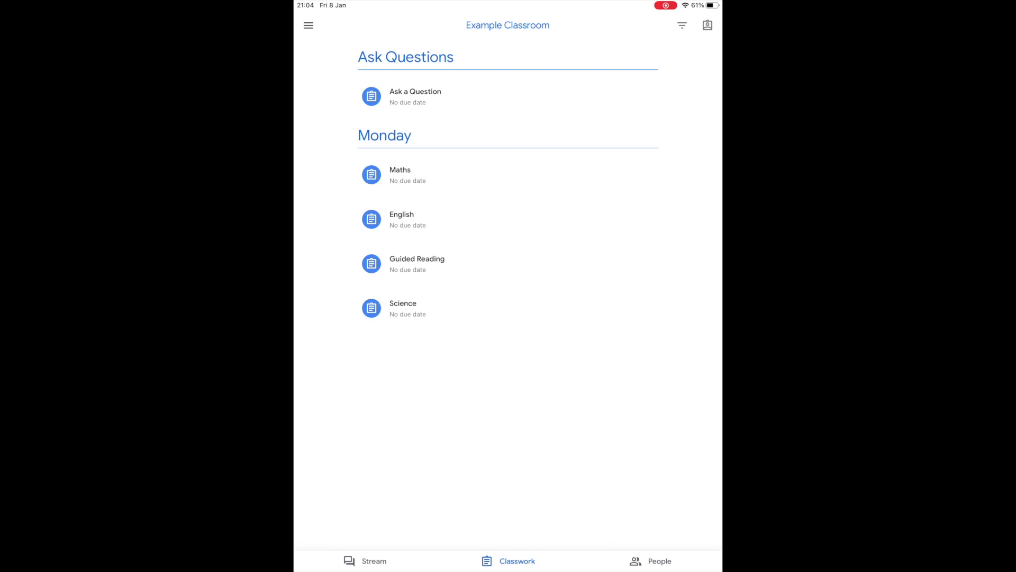
Mark the Ask a Question task as done and open the teacher's daily Meet post
{"action": "left_click", "coordinate": [415, 95]}
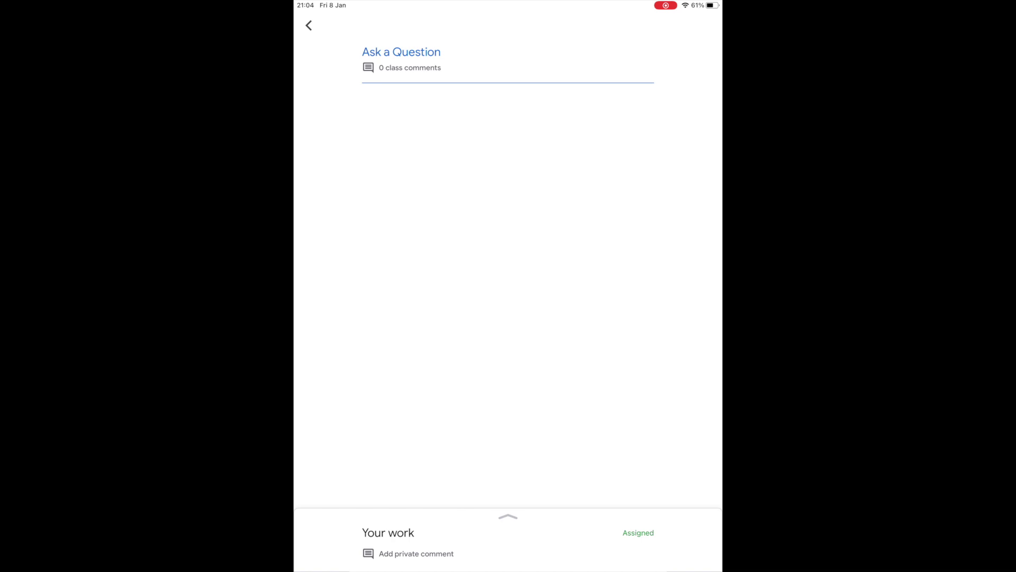
{"action": "left_click", "coordinate": [508, 516]}
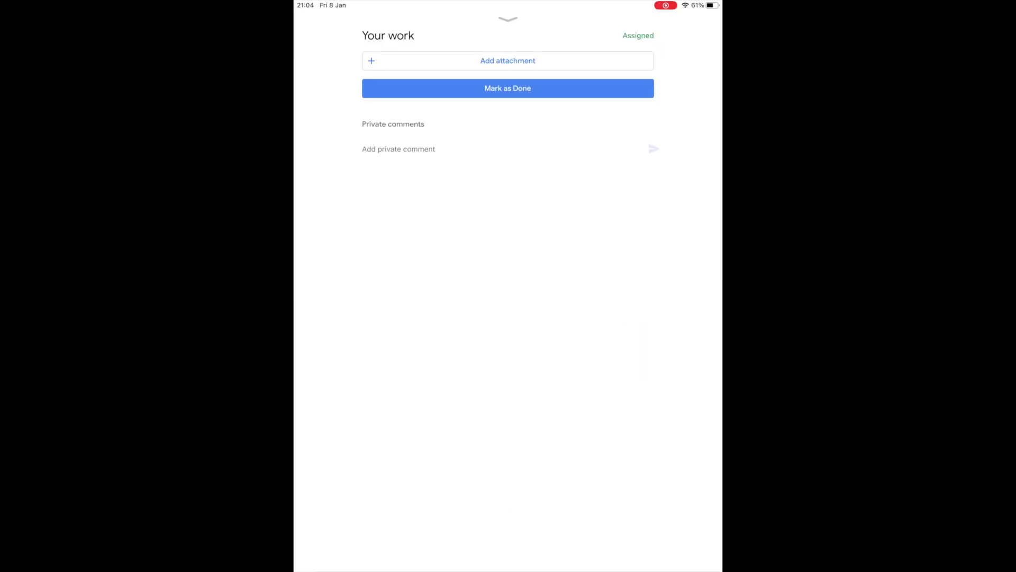
{"action": "left_click", "coordinate": [399, 149]}
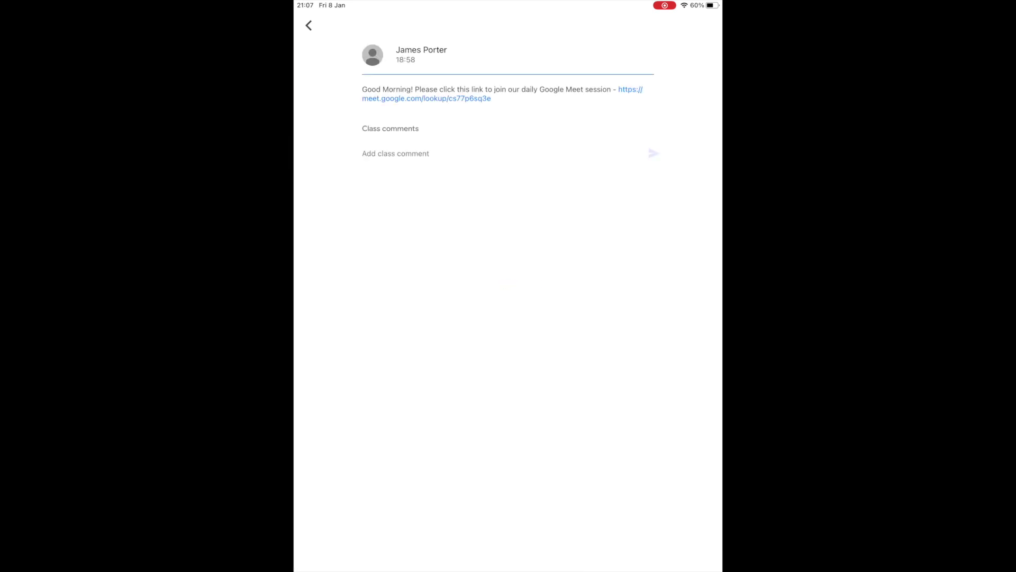
{"action": "left_click", "coordinate": [426, 98]}
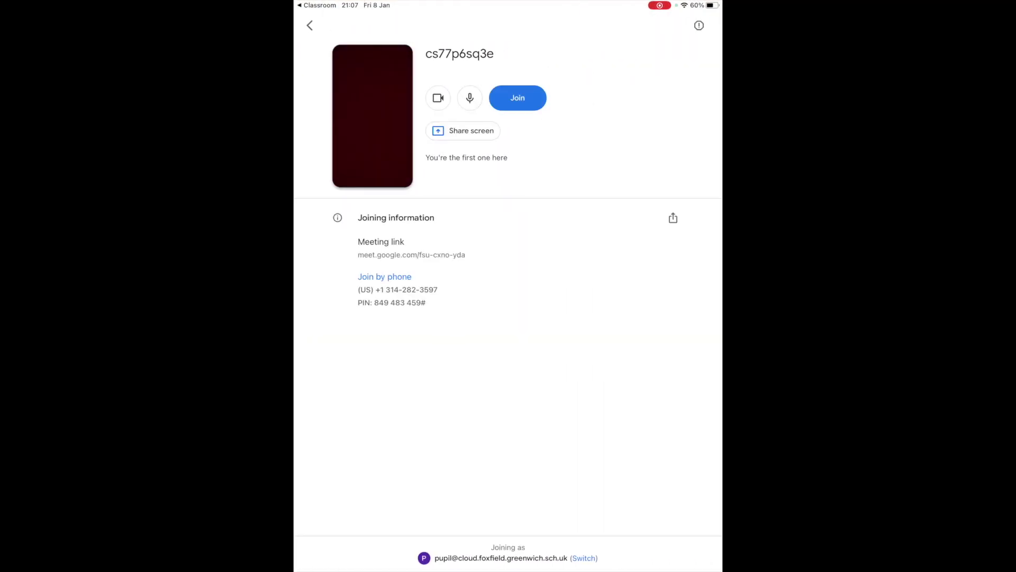
{"action": "left_click", "coordinate": [438, 98]}
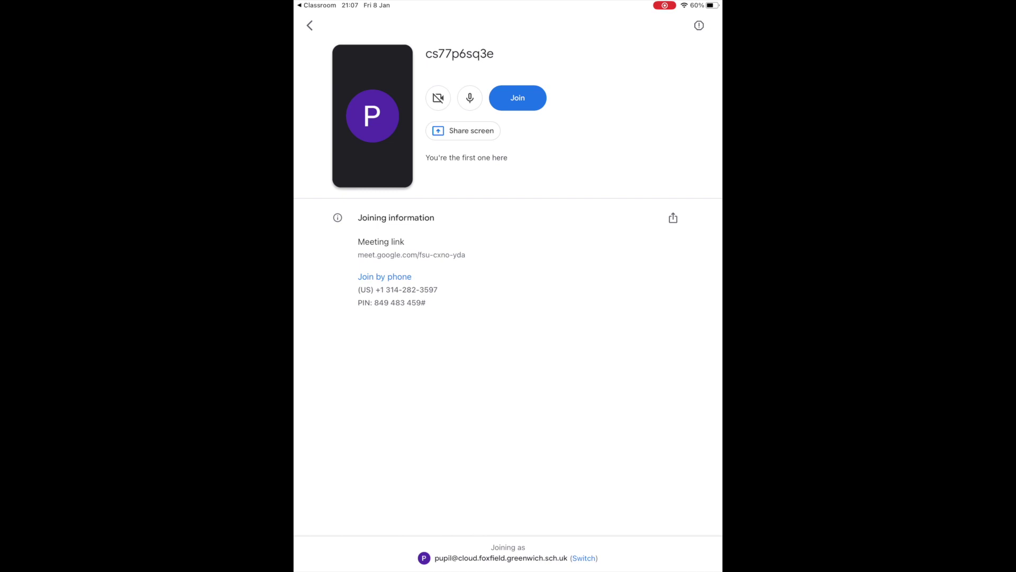
{"action": "left_click", "coordinate": [469, 98]}
{"action": "left_click", "coordinate": [518, 98]}
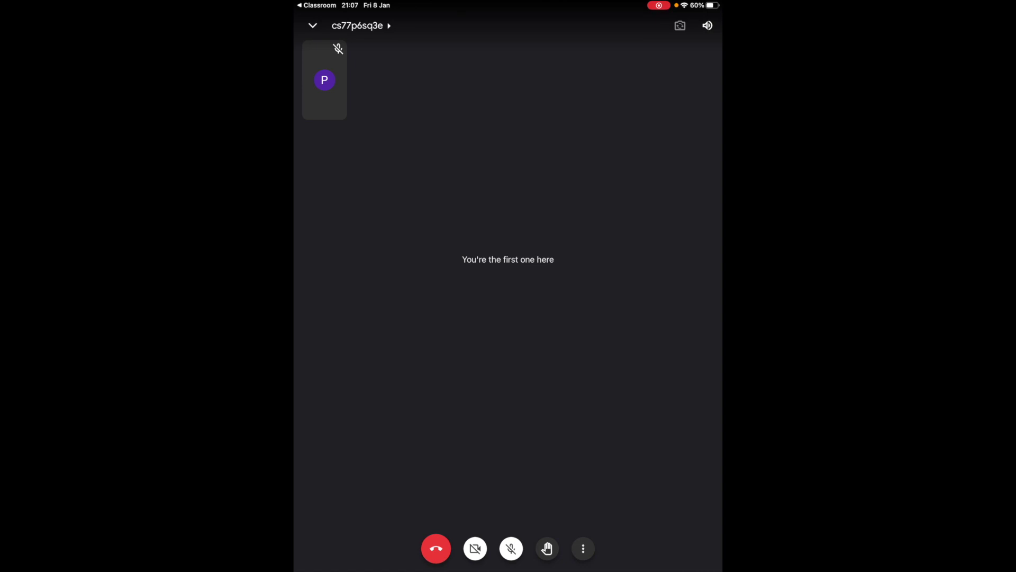
{"action": "left_click", "coordinate": [547, 549]}
{"action": "left_click", "coordinate": [547, 548]}
{"action": "left_click", "coordinate": [512, 548]}
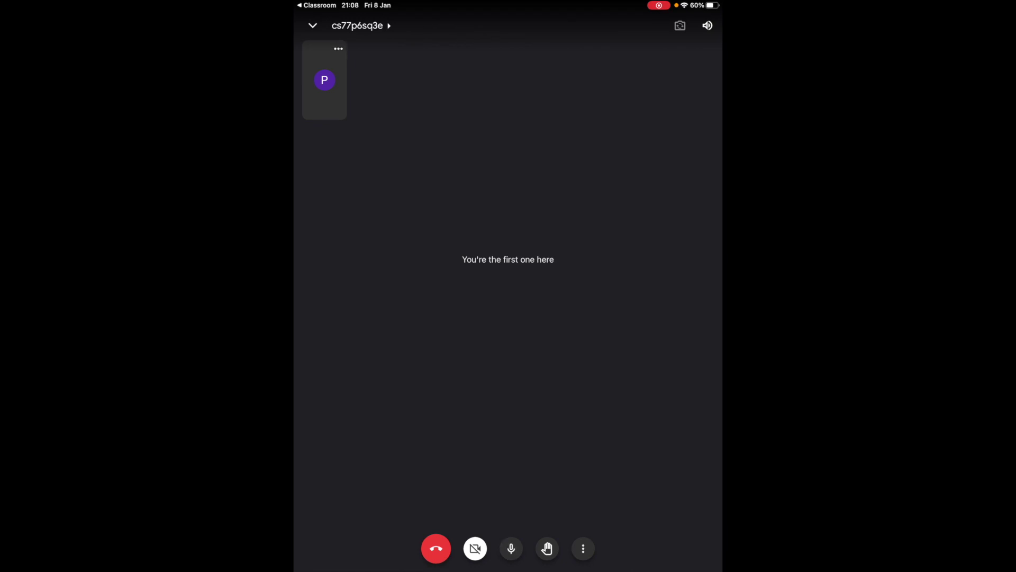
{"action": "left_click", "coordinate": [511, 549]}
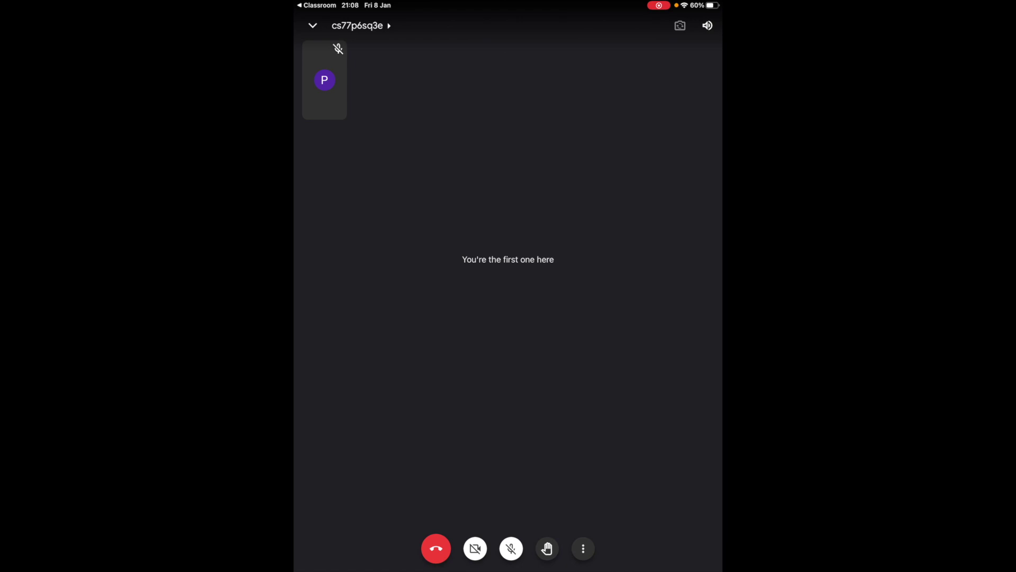